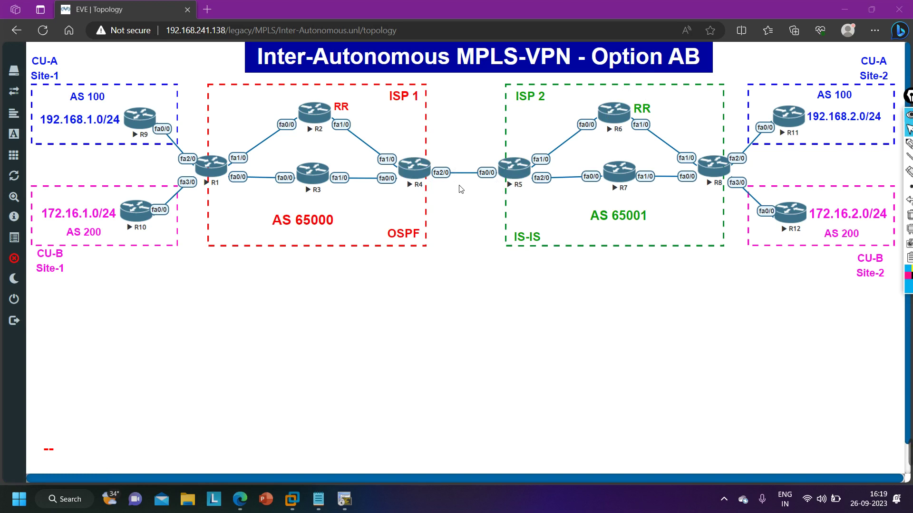
On the EVE-NG topology, mark out router R4 within ISP 1 and router R5 within ISP 2.
{"action": "left_click", "coordinate": [413, 172]}
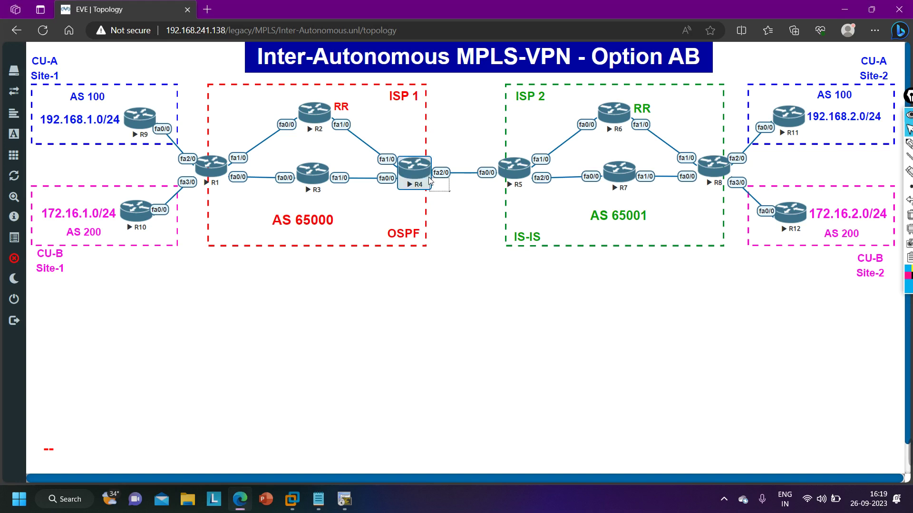
{"action": "left_click", "coordinate": [483, 207]}
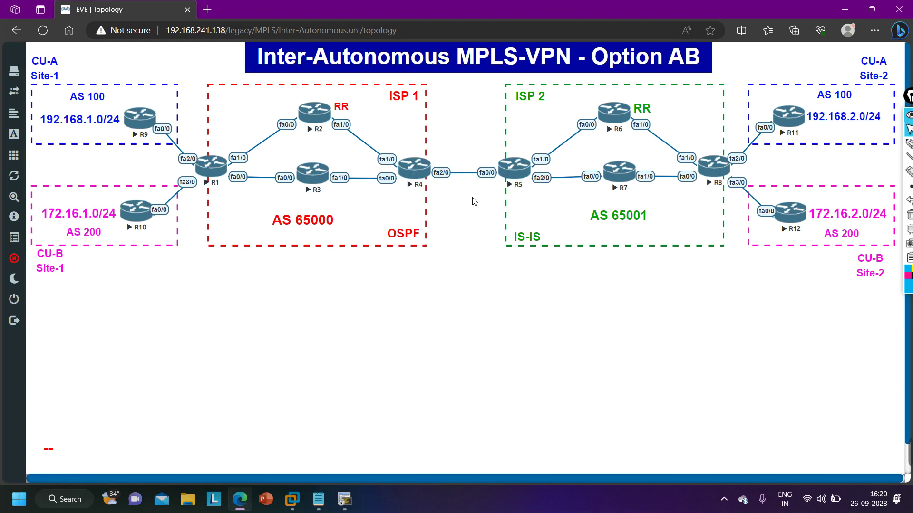
{"action": "left_click_drag", "start_coordinate": [471, 197], "coordinate": [424, 165]}
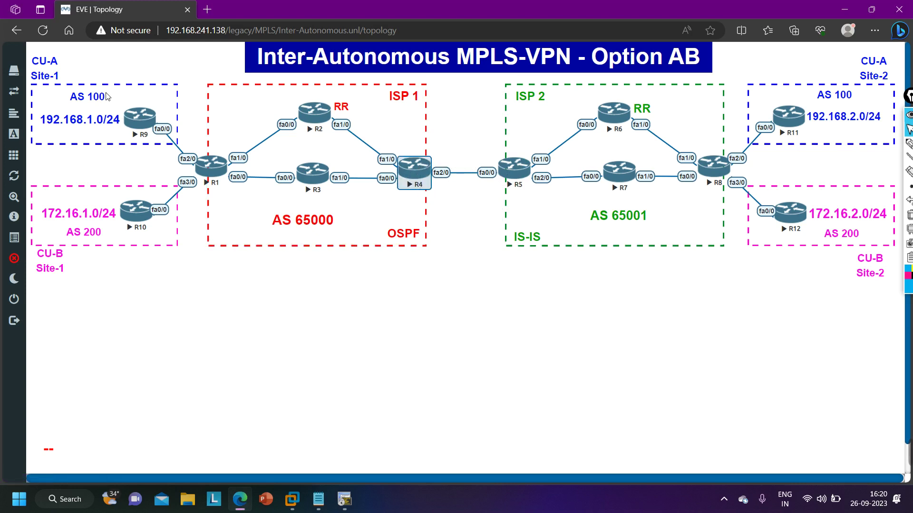
{"action": "left_click_drag", "start_coordinate": [449, 195], "coordinate": [413, 162]}
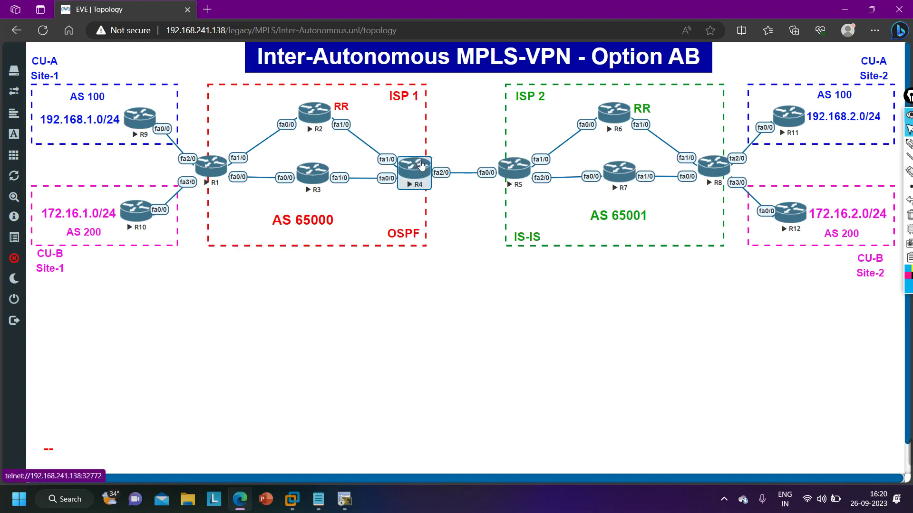
{"action": "left_click_drag", "start_coordinate": [483, 197], "coordinate": [523, 171]}
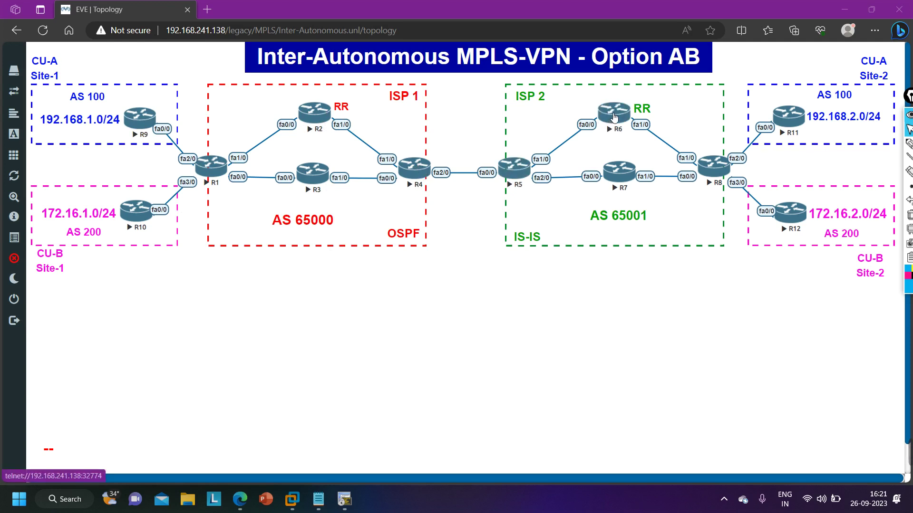
In SecureCRT, switch to the R1 session and enter privileged mode with enable.
{"action": "left_click", "coordinate": [340, 511]}
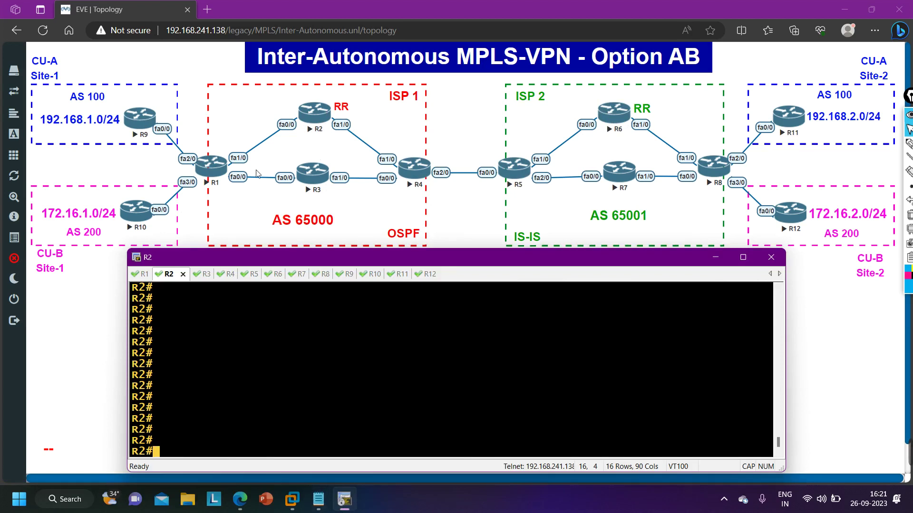
{"action": "left_click", "coordinate": [144, 274]}
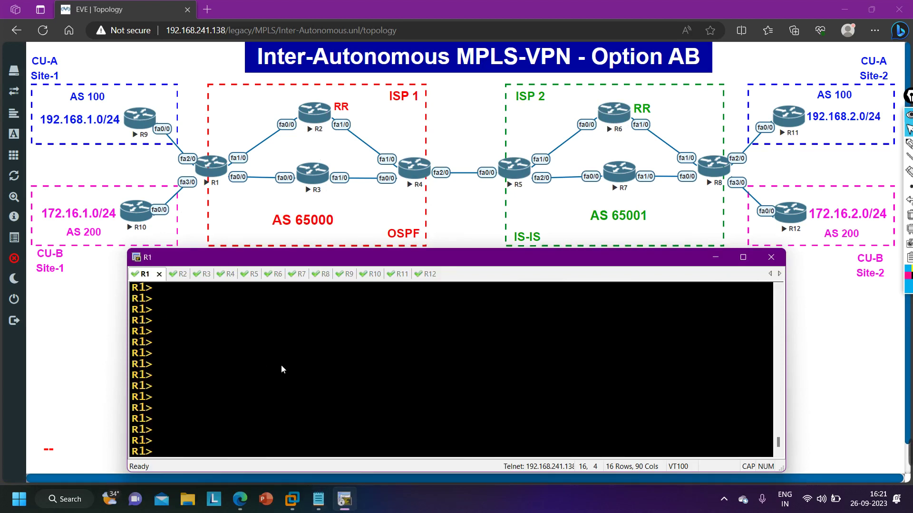
{"action": "type", "text": "EN"}
{"action": "key", "text": "Return"}
Run show bgp vpnv4 unicast all on R1 and highlight routes 192.168.1.0 and 172.16.1.0/24.
{"action": "type", "text": "SH"}
{"action": "key", "text": "Tab"}
{"action": "type", "text": "BG"}
{"action": "key", "text": "Tab"}
{"action": "type", "text": "VP"}
{"action": "key", "text": "Tab"}
{"action": "type", "text": "UN"}
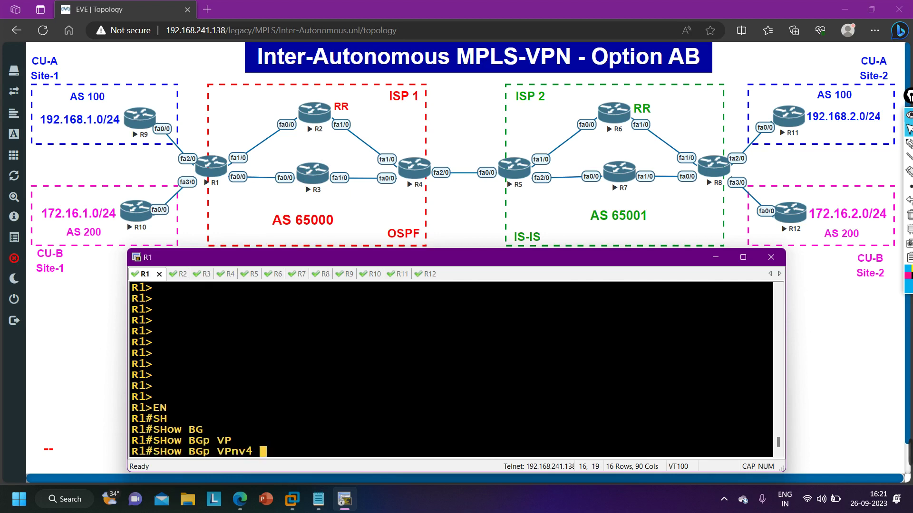
{"action": "key", "text": "Tab"}
{"action": "type", "text": "ALL"}
{"action": "key", "text": "Return"}
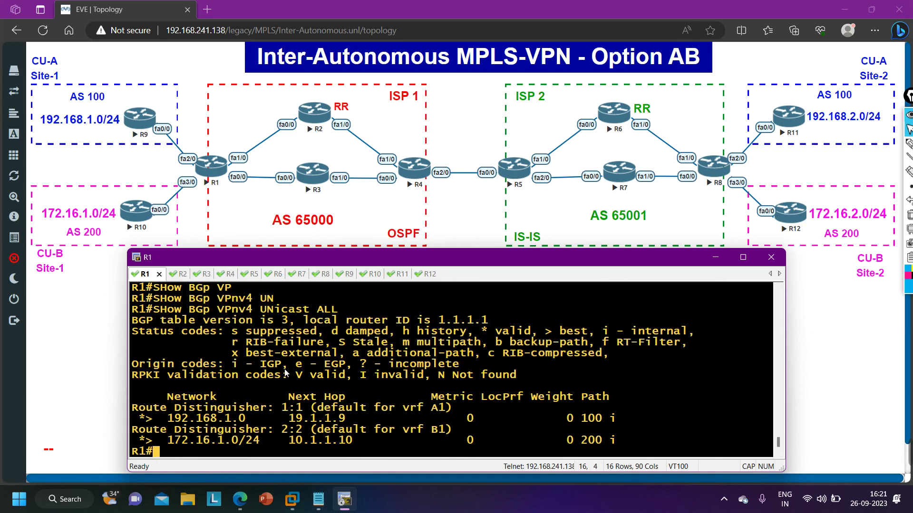
{"action": "left_click_drag", "start_coordinate": [133, 420], "coordinate": [360, 418]}
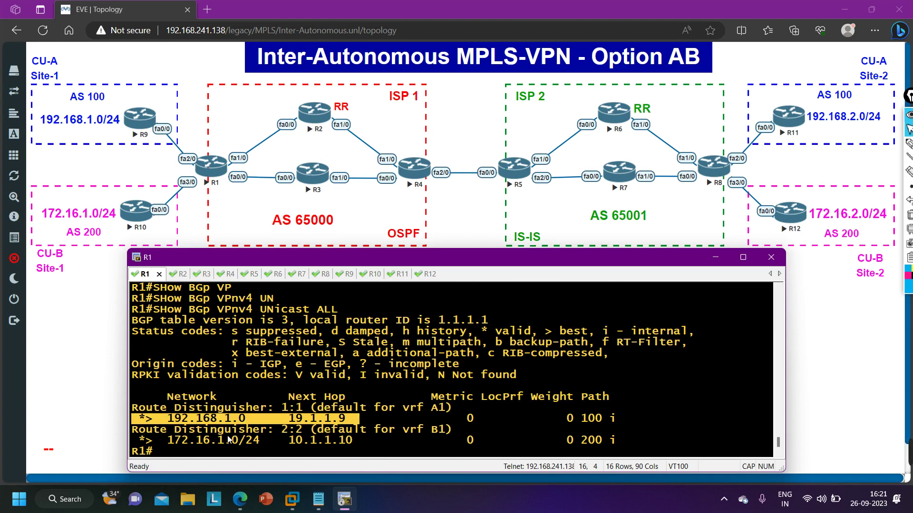
{"action": "left_click_drag", "start_coordinate": [197, 441], "coordinate": [347, 441]}
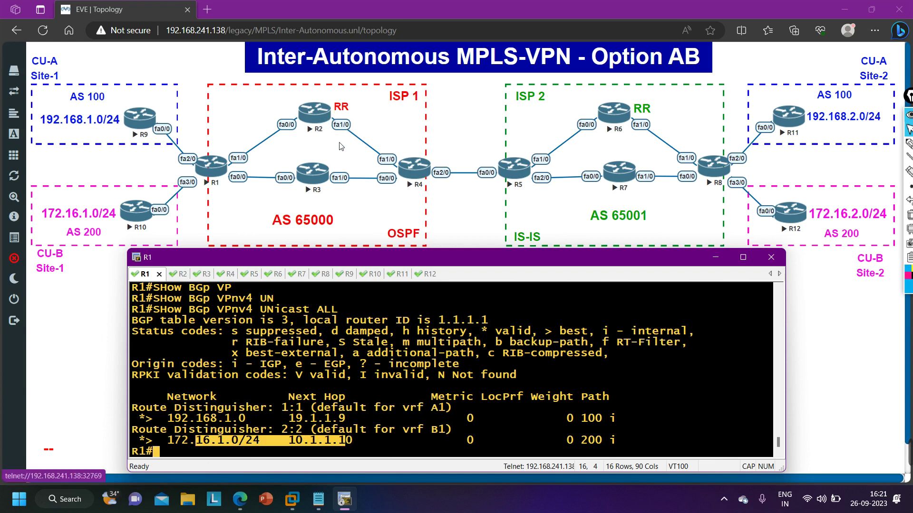
On R2, run show bgp vpnv4 unicast all to list the VPNv4 routes learned via 1.1.1.1.
{"action": "left_click", "coordinate": [182, 274]}
{"action": "type", "text": "SH"}
{"action": "key", "text": "Tab"}
{"action": "type", "text": "BG"}
{"action": "key", "text": "Tab"}
{"action": "type", "text": "VP"}
{"action": "key", "text": "Tab"}
{"action": "type", "text": "nv"}
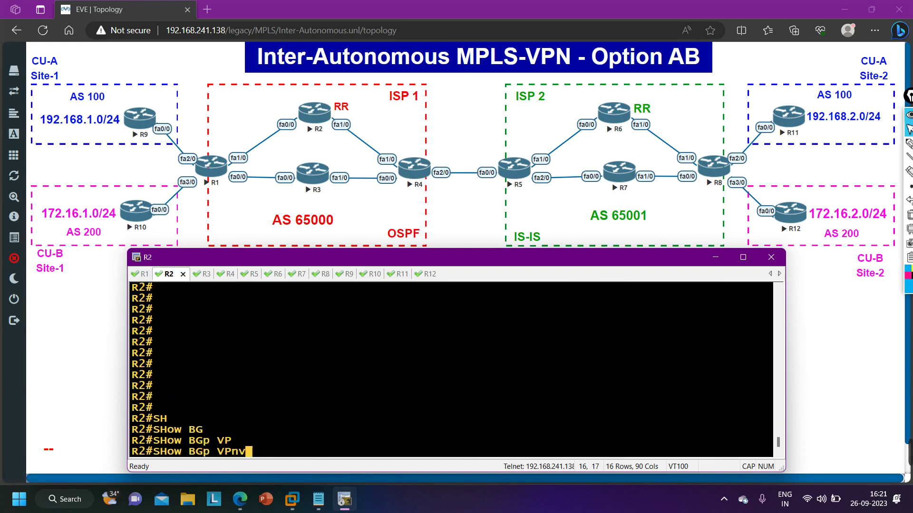
{"action": "type", "text": "4 UN"}
{"action": "key", "text": "Tab"}
{"action": "type", "text": "ALL"}
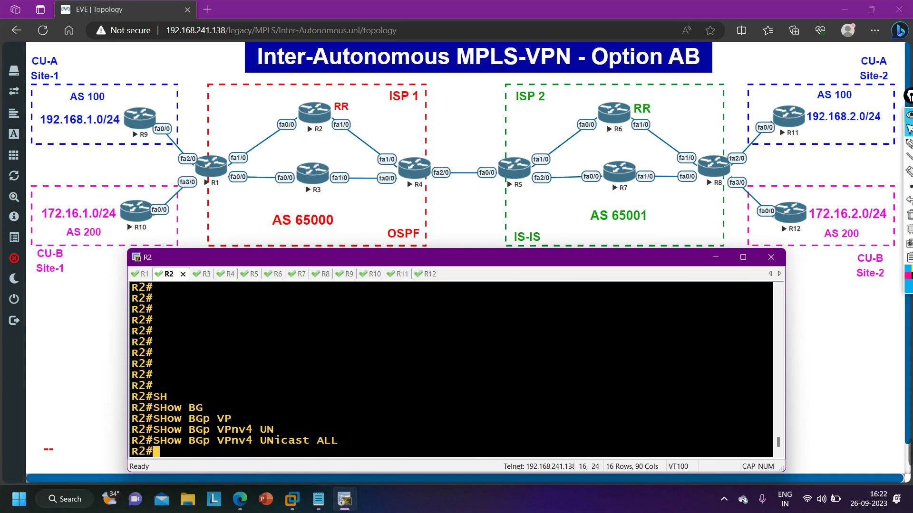
{"action": "key", "text": "Return"}
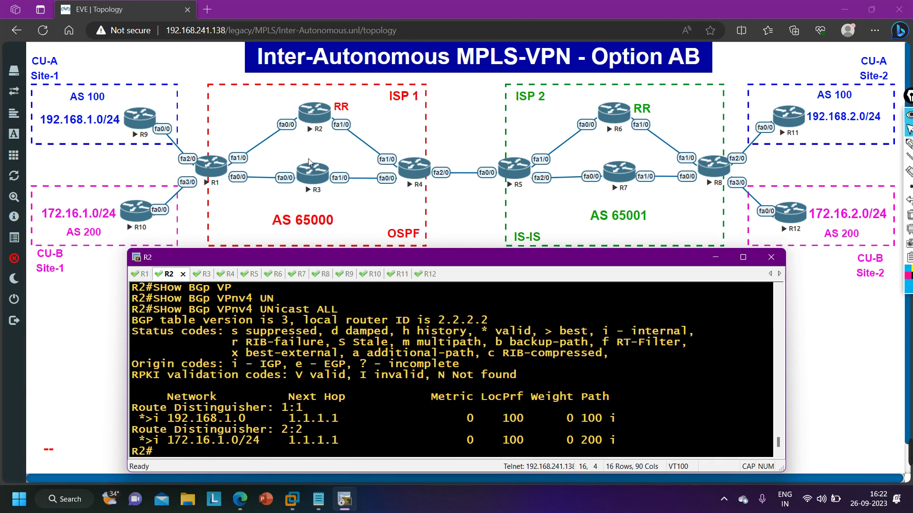
{"action": "left_click_drag", "start_coordinate": [155, 418], "coordinate": [626, 423]}
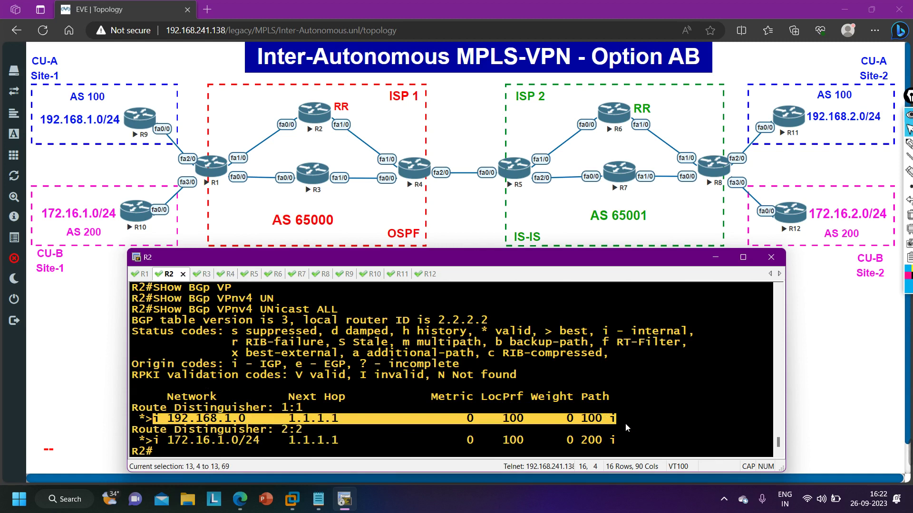
Run show bgp vpnv4 unicast all summary on R2 and highlight neighbor 1.1.1.1.
{"action": "key", "text": "Return"}
{"action": "key", "text": "Return"}
{"action": "key", "text": "Return"}
{"action": "key", "text": "Return"}
{"action": "key", "text": "Return"}
{"action": "key", "text": "Return"}
{"action": "key", "text": "Return"}
{"action": "key", "text": "Return"}
{"action": "key", "text": "Return"}
{"action": "key", "text": "Return"}
{"action": "key", "text": "Return"}
{"action": "key", "text": "Return"}
{"action": "key", "text": "Return"}
{"action": "key", "text": "Return"}
{"action": "key", "text": "Return"}
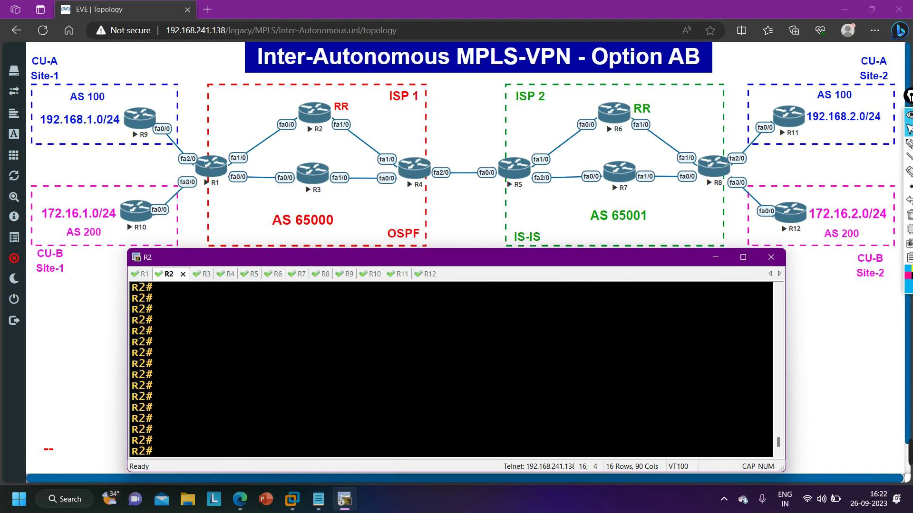
{"action": "key", "text": "Up"}
{"action": "type", "text": "SU"}
{"action": "key", "text": "Tab"}
{"action": "key", "text": "Return"}
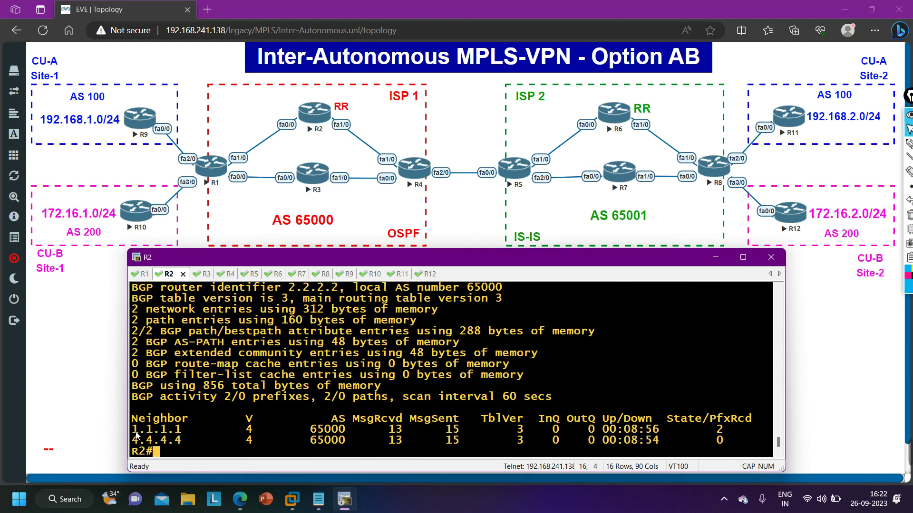
{"action": "left_click_drag", "start_coordinate": [135, 432], "coordinate": [188, 440]}
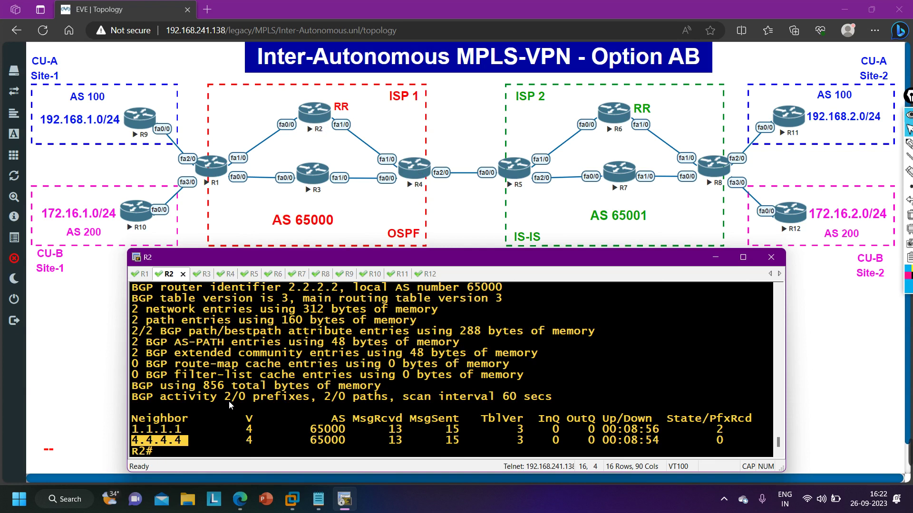
{"action": "key", "text": "Return"}
{"action": "key", "text": "Return"}
{"action": "key", "text": "Return"}
{"action": "key", "text": "Return"}
{"action": "key", "text": "Return"}
{"action": "key", "text": "Return"}
{"action": "key", "text": "Return"}
{"action": "key", "text": "Return"}
{"action": "key", "text": "Return"}
{"action": "key", "text": "Return"}
{"action": "key", "text": "Return"}
{"action": "key", "text": "Return"}
{"action": "key", "text": "Return"}
{"action": "key", "text": "Return"}
{"action": "key", "text": "Return"}
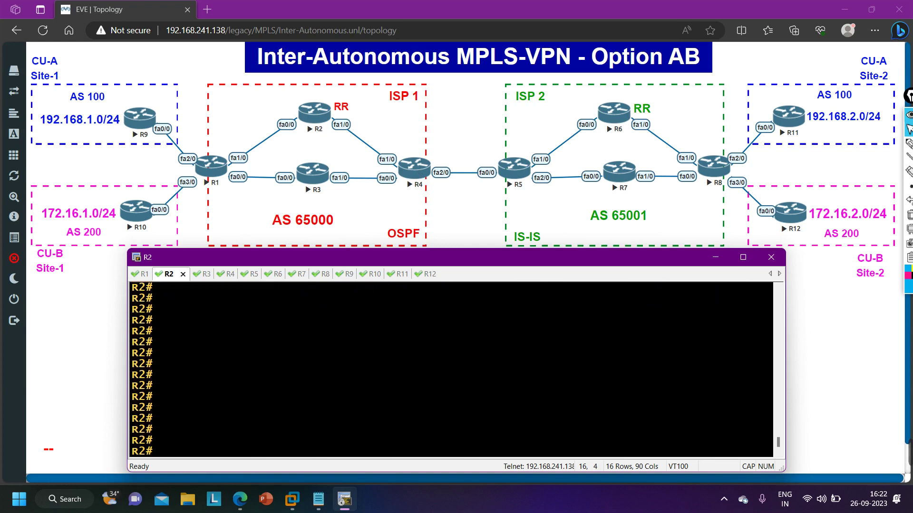
Switch to the R6 session in SecureCRT and enter privileged mode.
{"action": "left_click", "coordinate": [264, 274]}
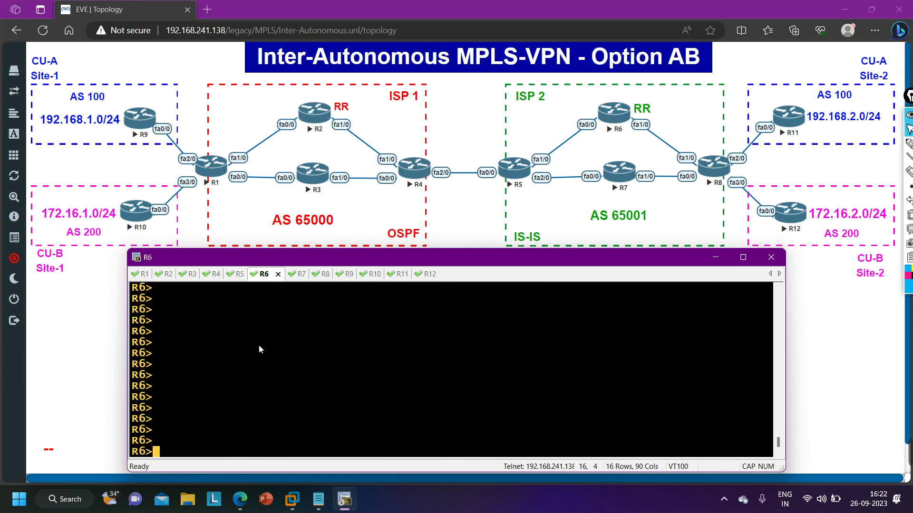
{"action": "type", "text": "EN"}
{"action": "key", "text": "Return"}
Run show bgp vpnv4 unicast all summary on R6, highlighting neighbors 8.8.8.8 and 5.5.5.5.
{"action": "type", "text": "SH"}
{"action": "key", "text": "Tab"}
{"action": "type", "text": "BG"}
{"action": "key", "text": "Tab"}
{"action": "type", "text": "VP"}
{"action": "key", "text": "Tab"}
{"action": "type", "text": "UN"}
{"action": "key", "text": "Tab"}
{"action": "type", "text": "AL"}
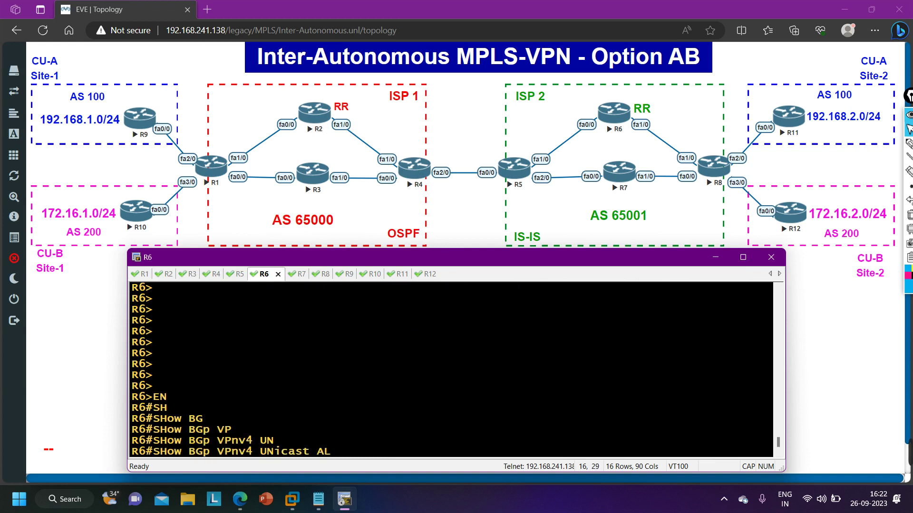
{"action": "key", "text": "Tab"}
{"action": "type", "text": "SU"}
{"action": "key", "text": "Tab"}
{"action": "key", "text": "Return"}
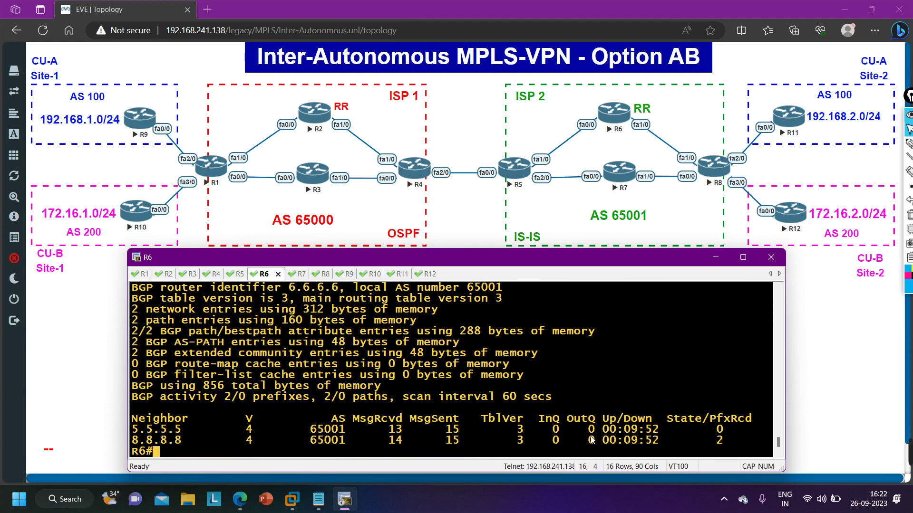
{"action": "left_click_drag", "start_coordinate": [156, 443], "coordinate": [232, 446]}
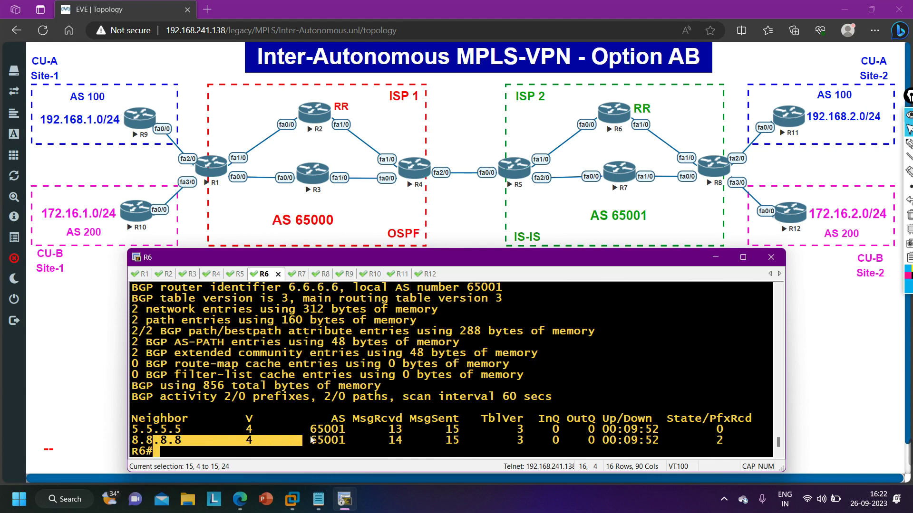
{"action": "left_click_drag", "start_coordinate": [158, 430], "coordinate": [729, 423]}
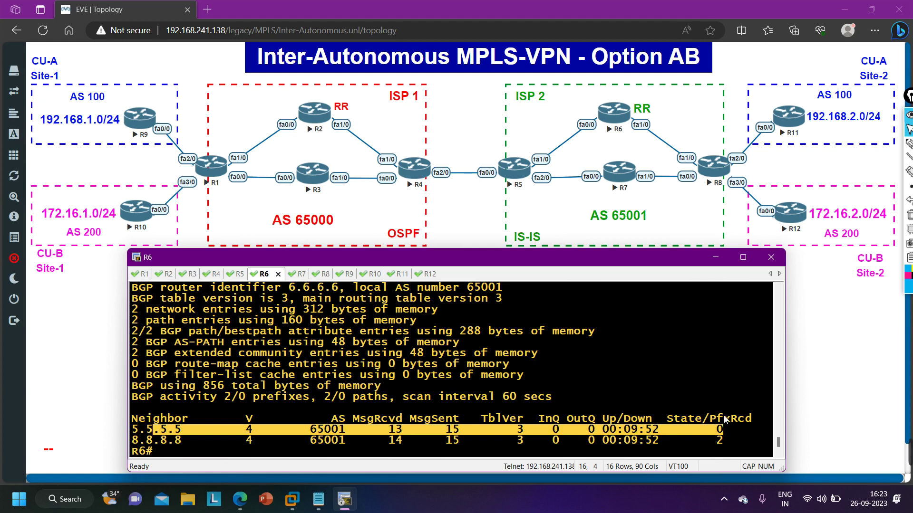
{"action": "key", "text": "Return"}
{"action": "key", "text": "Return"}
{"action": "key", "text": "Return"}
{"action": "key", "text": "Return"}
{"action": "key", "text": "Return"}
{"action": "key", "text": "Return"}
{"action": "key", "text": "Return"}
{"action": "key", "text": "Return"}
{"action": "key", "text": "Return"}
{"action": "key", "text": "Return"}
{"action": "key", "text": "Return"}
{"action": "key", "text": "Return"}
{"action": "key", "text": "Return"}
{"action": "key", "text": "Return"}
{"action": "key", "text": "Return"}
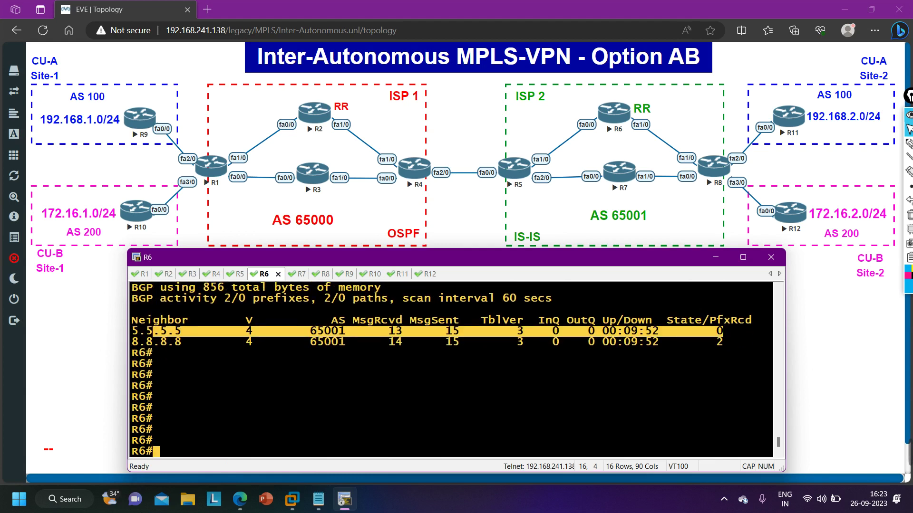
On R4, enter enable mode and run show bgp vpnv4 unicast all, which returns no routes.
{"action": "left_click", "coordinate": [210, 274]}
{"action": "type", "text": "EN"}
{"action": "key", "text": "Return"}
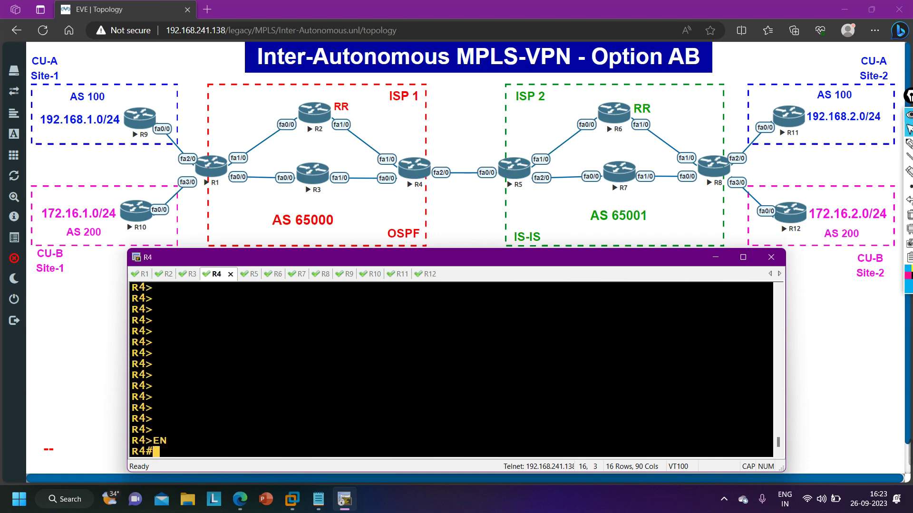
{"action": "type", "text": "sh"}
{"action": "key", "text": "Tab"}
{"action": "type", "text": "bg"}
{"action": "key", "text": "Tab"}
{"action": "type", "text": "vpnv4 un"}
{"action": "key", "text": "Tab"}
{"action": "type", "text": "all"}
{"action": "key", "text": "Return"}
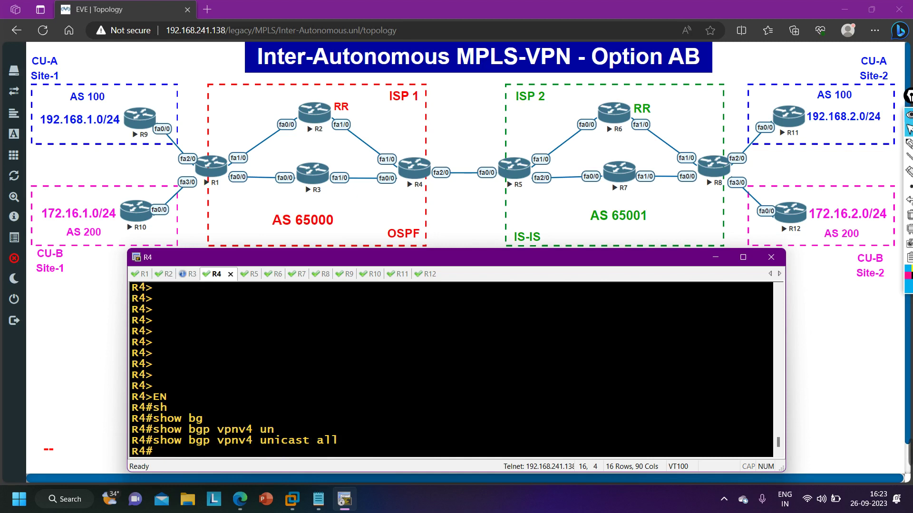
Switch to the R5 session, wake the console, and enter privileged mode.
{"action": "left_click", "coordinate": [254, 274]}
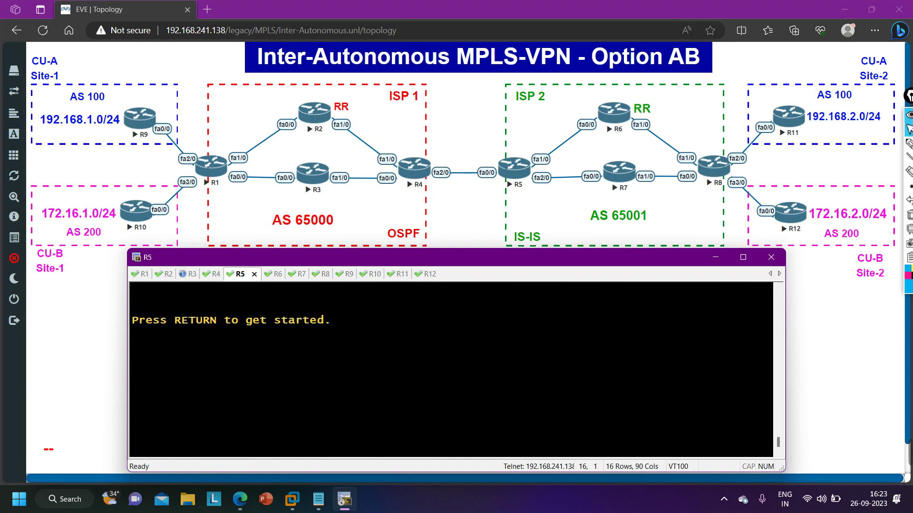
{"action": "key", "text": "Return"}
{"action": "key", "text": "Return"}
{"action": "key", "text": "Return"}
{"action": "key", "text": "Return"}
{"action": "key", "text": "Return"}
{"action": "key", "text": "Return"}
{"action": "key", "text": "Return"}
{"action": "key", "text": "Return"}
{"action": "key", "text": "Return"}
{"action": "type", "text": "en"}
{"action": "key", "text": "Return"}
Run show bgp vpnv4 unicast all on R5, which returns no VPNv4 routes.
{"action": "type", "text": "sh"}
{"action": "key", "text": "Tab"}
{"action": "type", "text": "bg"}
{"action": "key", "text": "Tab"}
{"action": "type", "text": "vp"}
{"action": "key", "text": "Tab"}
{"action": "type", "text": "4 "}
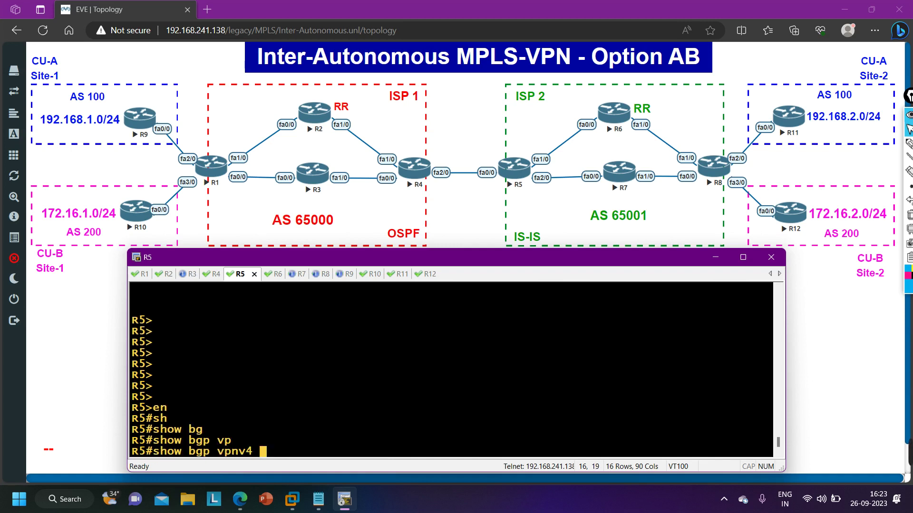
{"action": "type", "text": "un"}
{"action": "key", "text": "Tab"}
{"action": "type", "text": "all"}
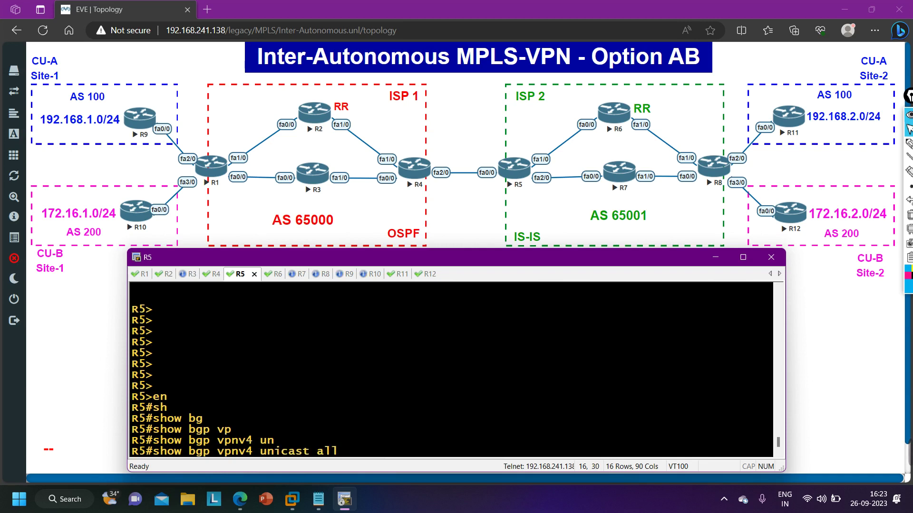
{"action": "key", "text": "Return"}
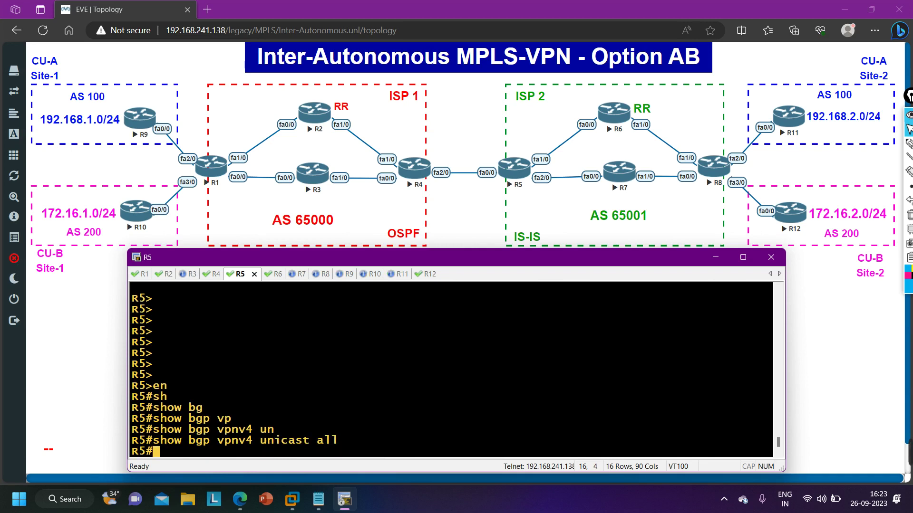